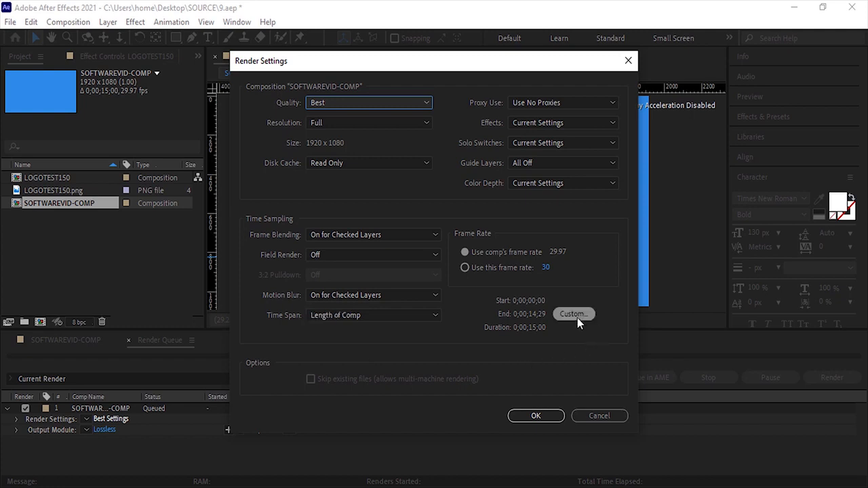
Check the custom time span without changing it and accept the render settings with Best quality and Full resolution.
click(574, 314)
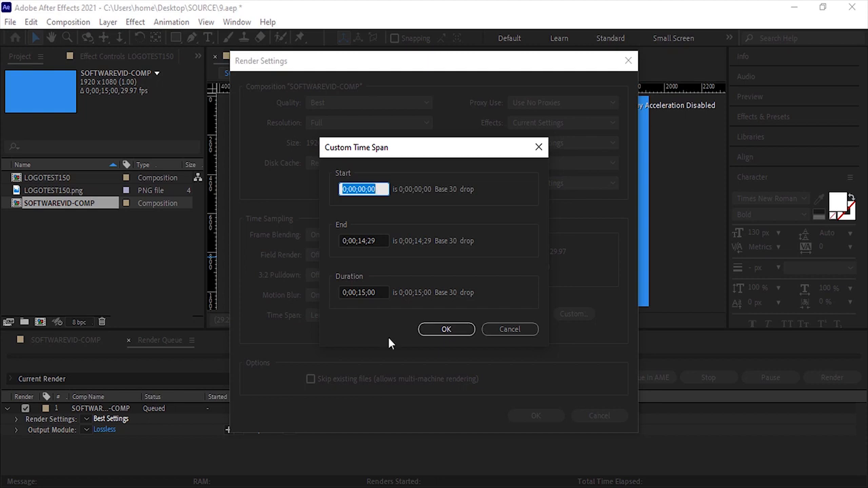
click(508, 328)
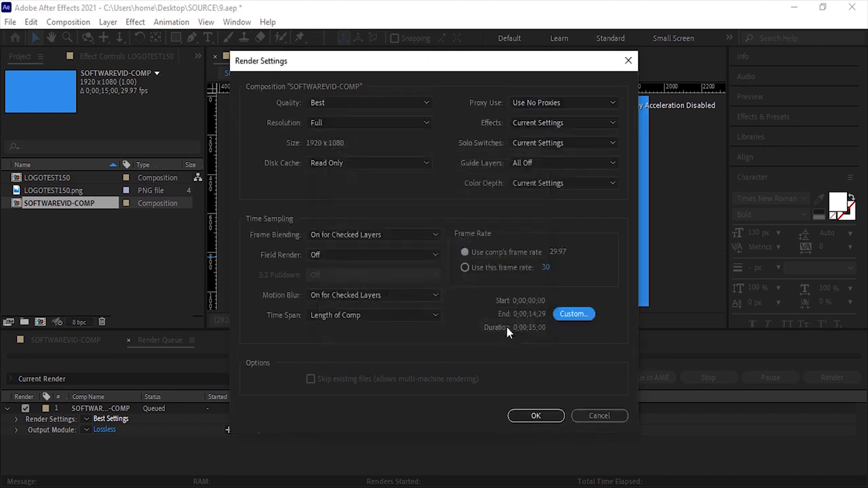
click(527, 416)
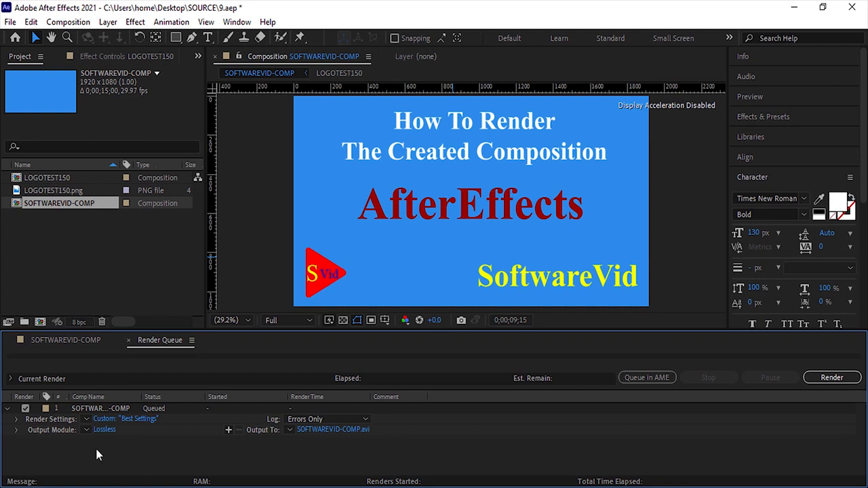
Open the output module settings of the queued SOFTWAREVID-COMP render and set the format to QuickTime.
click(87, 431)
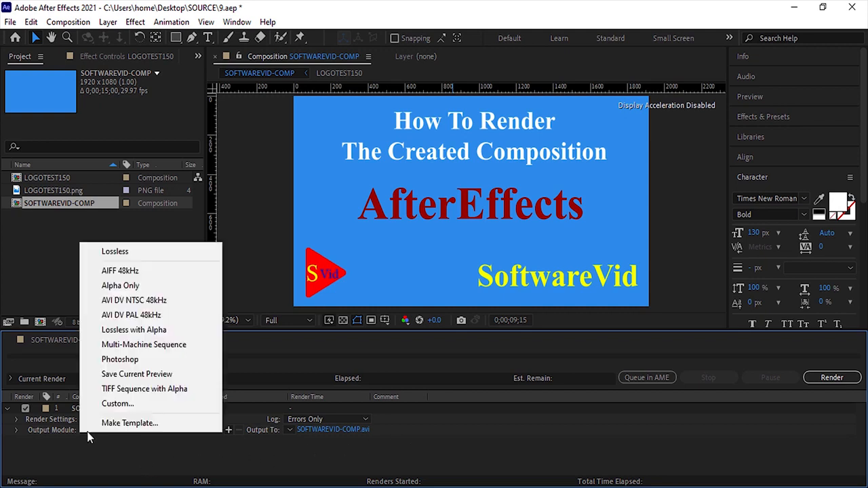
click(105, 461)
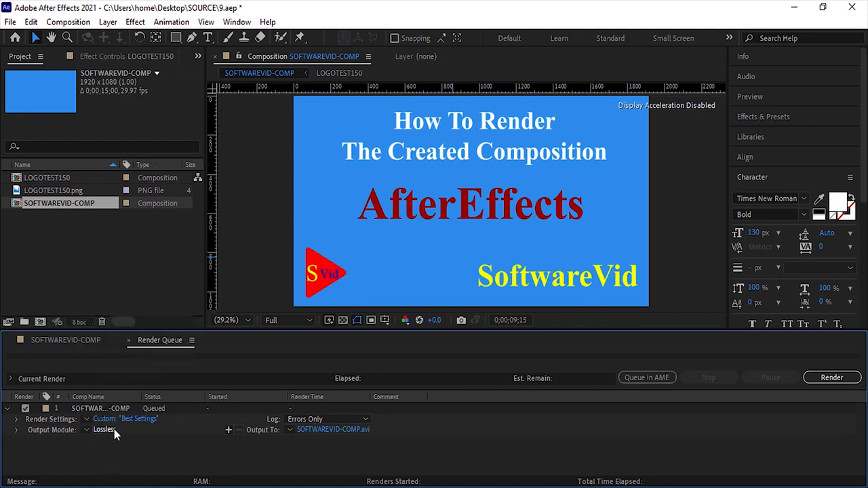
click(113, 429)
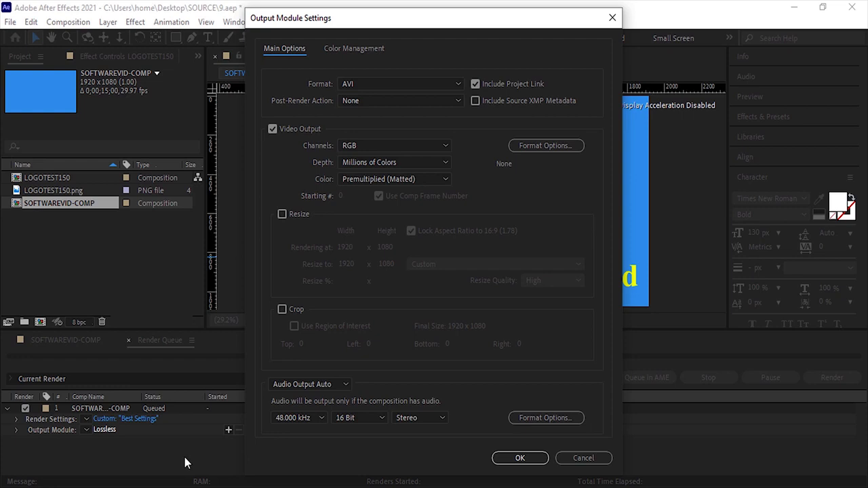
click(458, 85)
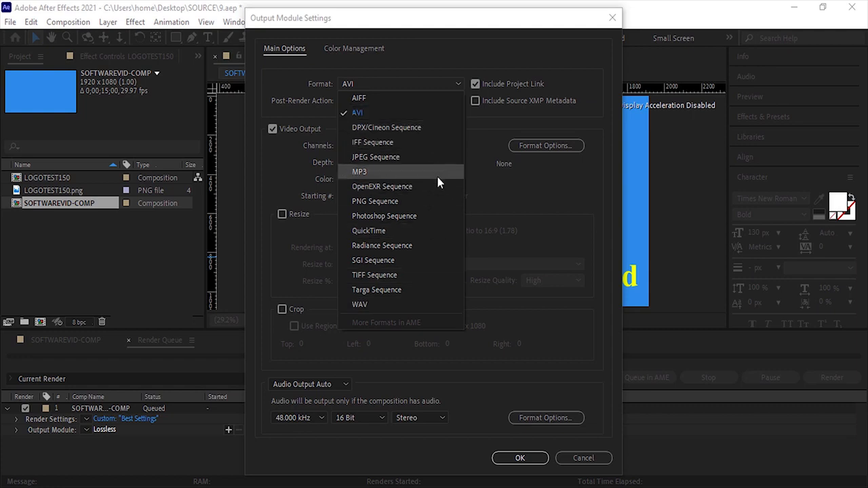
click(427, 231)
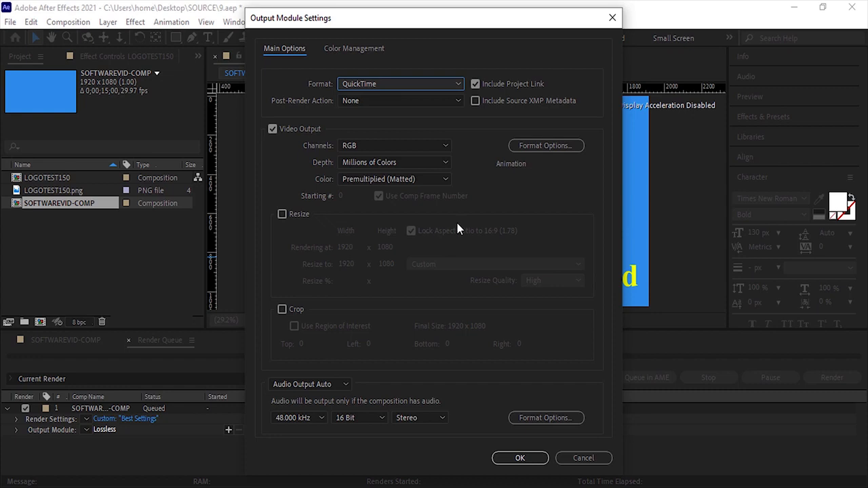
Examine the video codecs offered in the QuickTime format options, keeping Animation, and close the options.
click(564, 147)
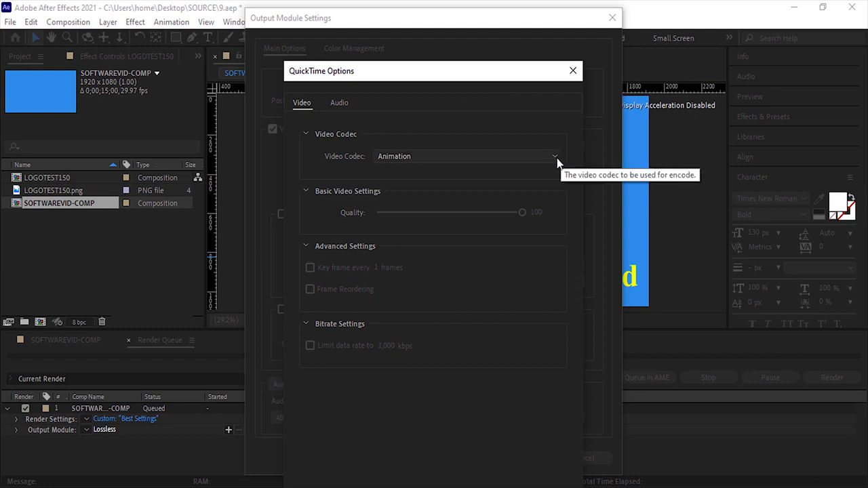
click(556, 157)
drag(557, 183, 556, 195)
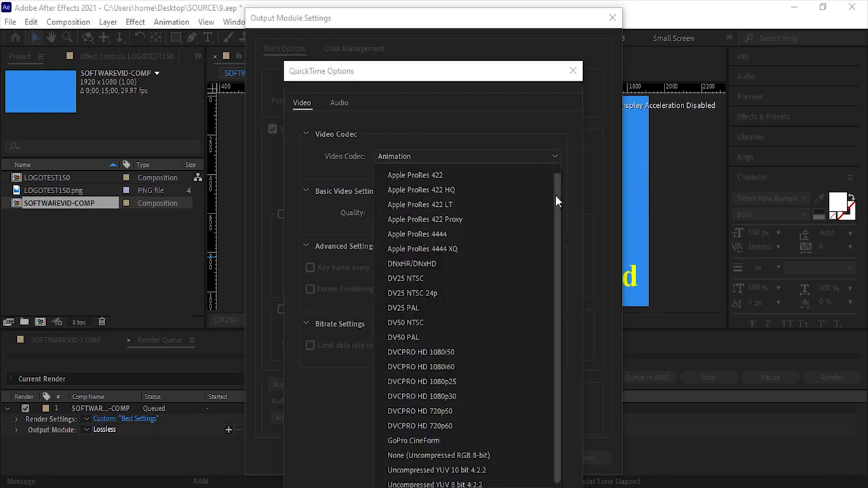
drag(559, 234, 561, 188)
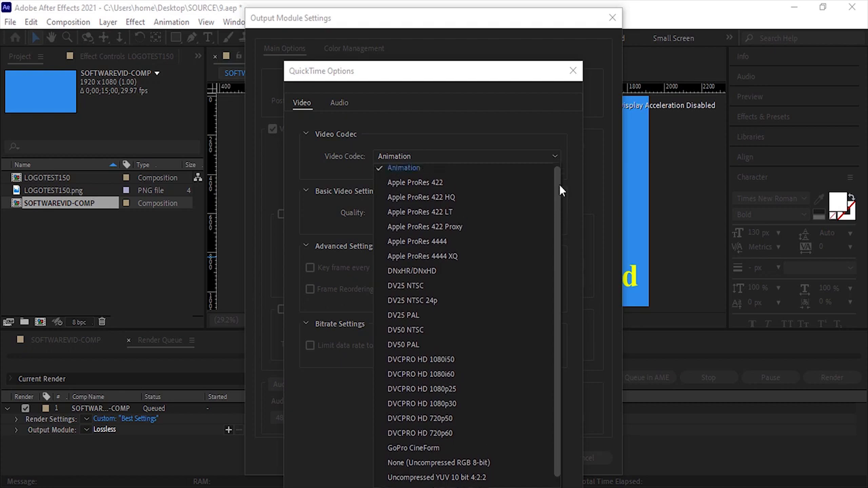
click(500, 171)
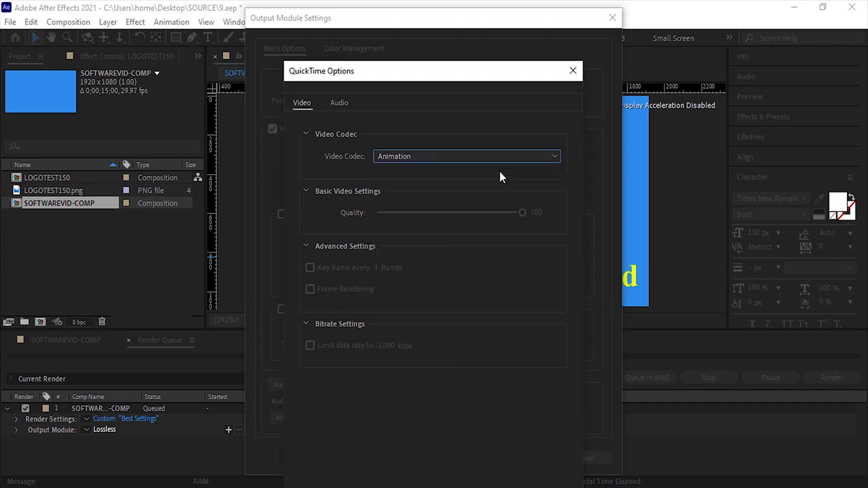
drag(489, 78, 473, 33)
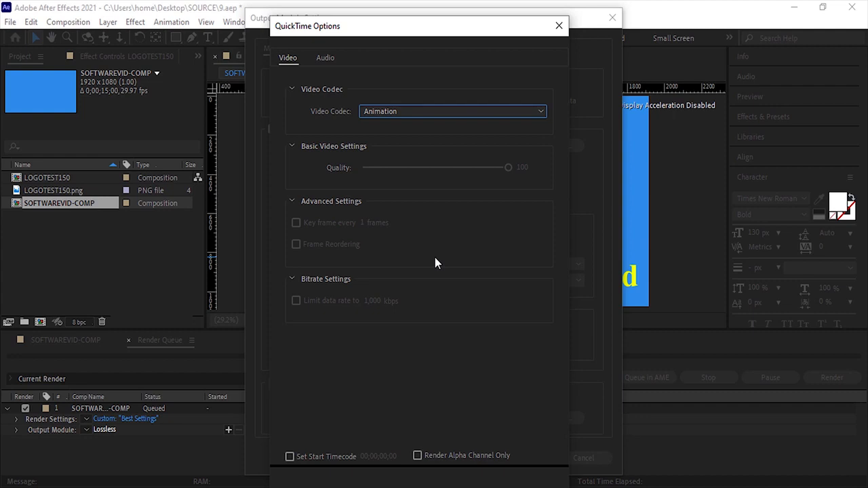
click(559, 30)
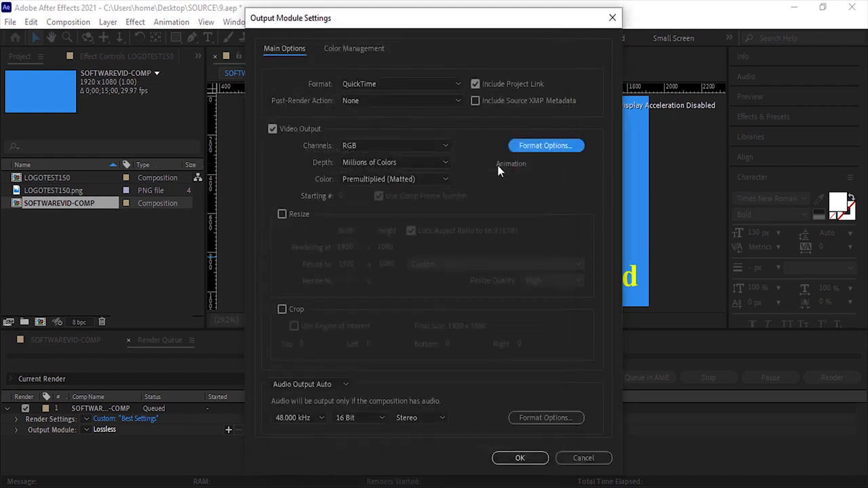
Enable resizing of the video output, set the width to 1000 with the aspect ratio locked, and accept the output module settings.
click(282, 215)
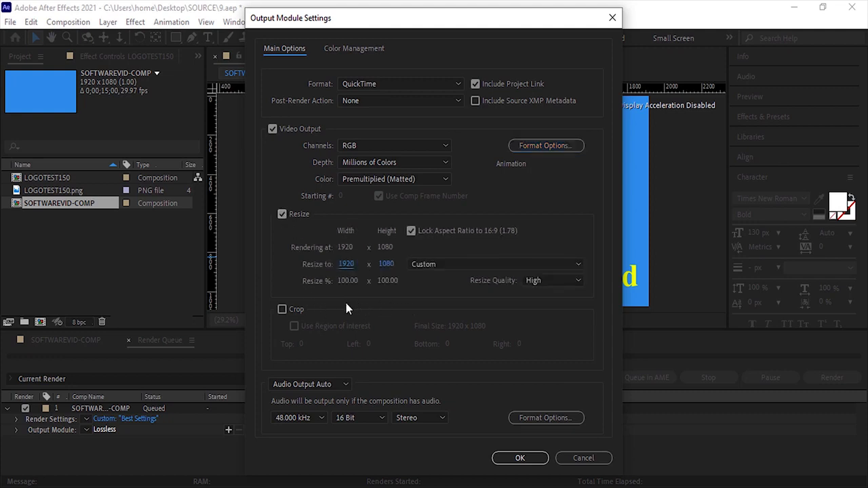
click(347, 264)
double_click(348, 264)
text(1000)
key(Return)
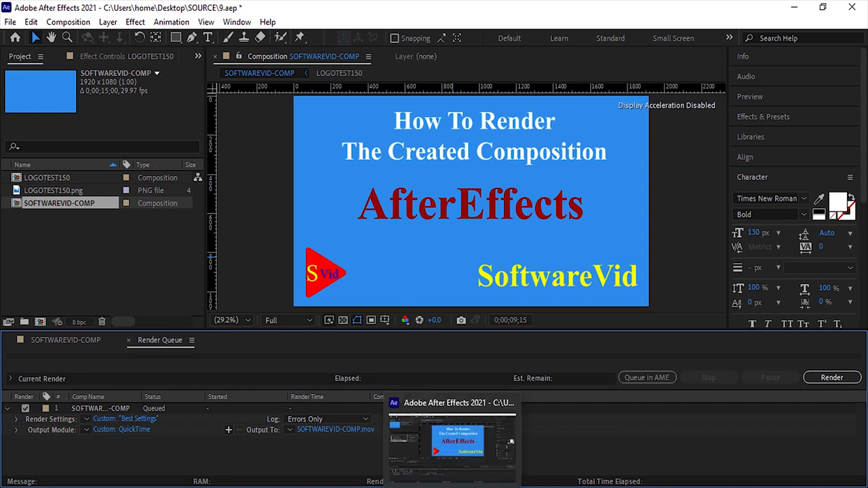
In the QuickTime output module settings, return the resize dimensions to 1920 x 1080 and enable cropping with a left crop of 612.
click(135, 430)
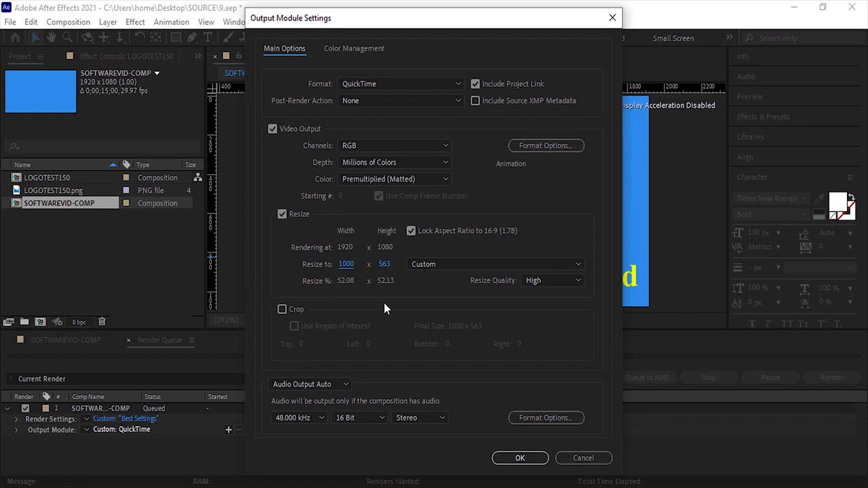
click(282, 309)
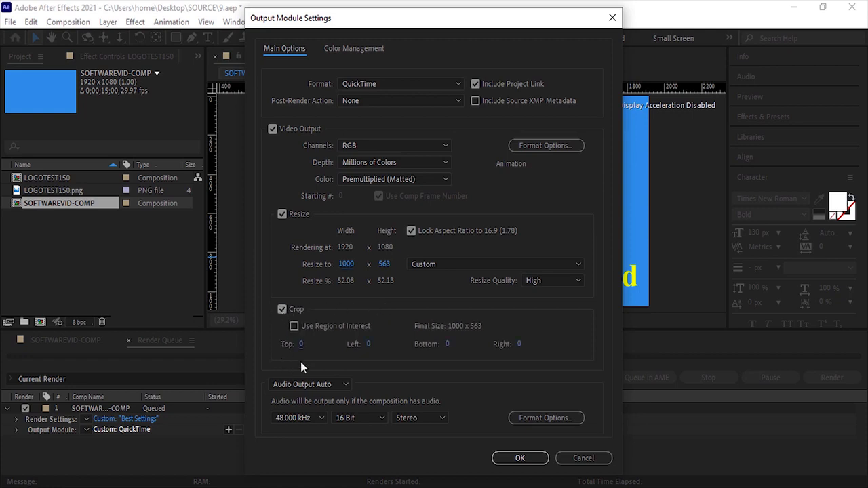
drag(316, 349, 325, 352)
drag(449, 345, 424, 344)
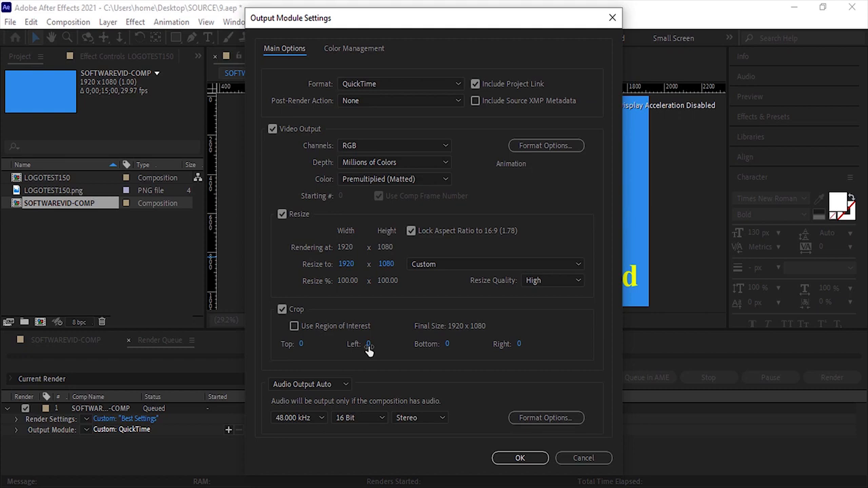
drag(368, 348, 570, 348)
drag(379, 344, 399, 359)
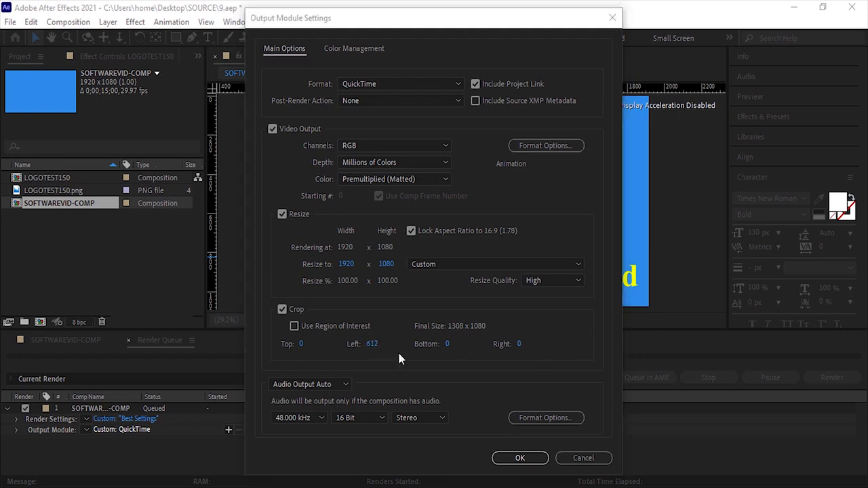
Turn off Resize and Crop, keep Audio Output Auto, and accept the output module settings.
click(282, 214)
click(281, 308)
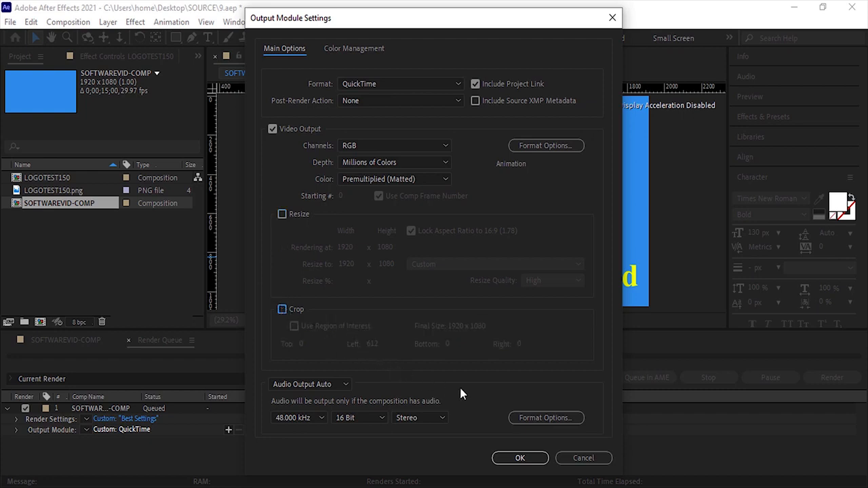
key(Tab)
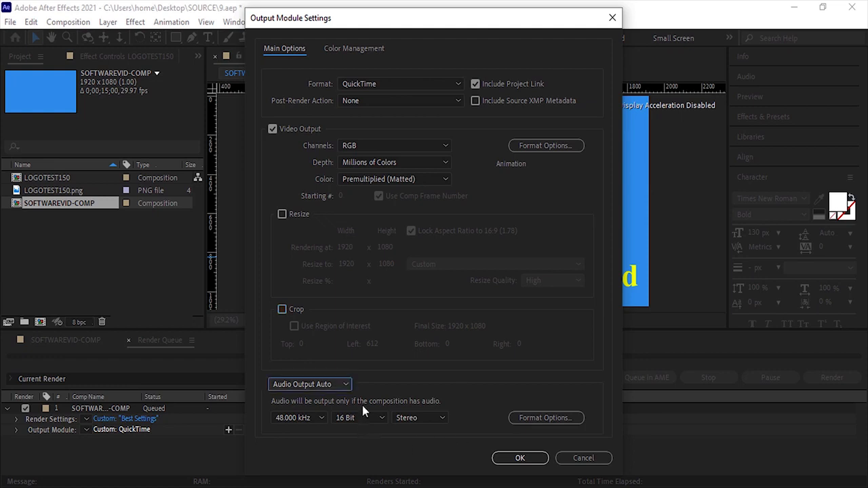
click(347, 385)
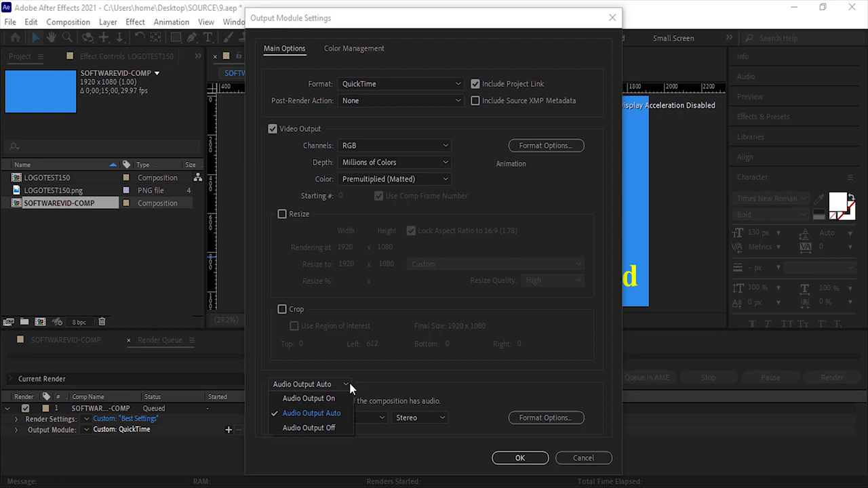
click(351, 387)
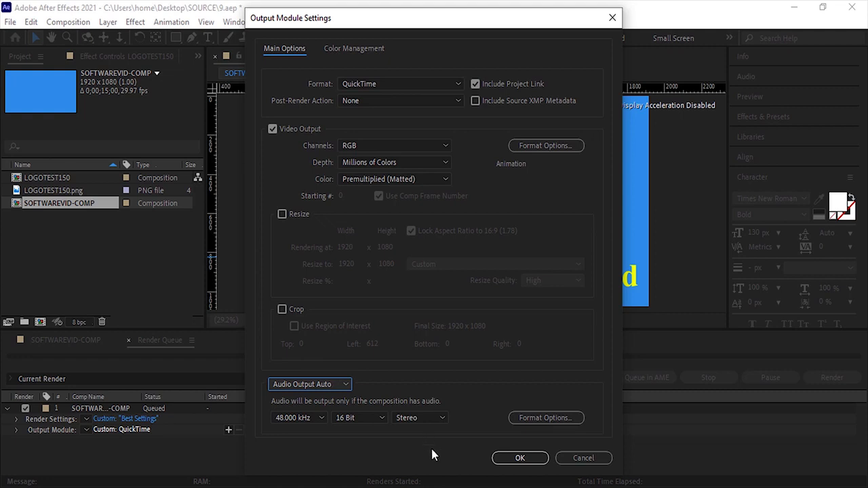
click(514, 459)
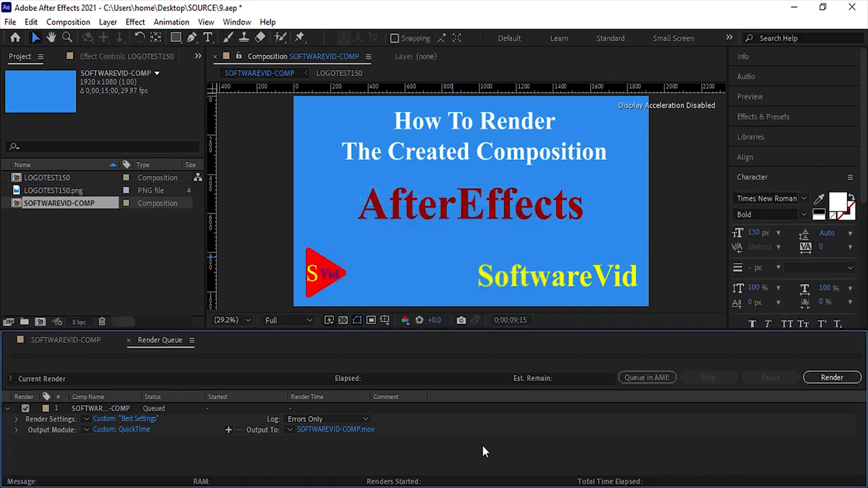
Start rendering the queued SOFTWAREVID-COMP, pause the render briefly, and let it continue.
click(829, 377)
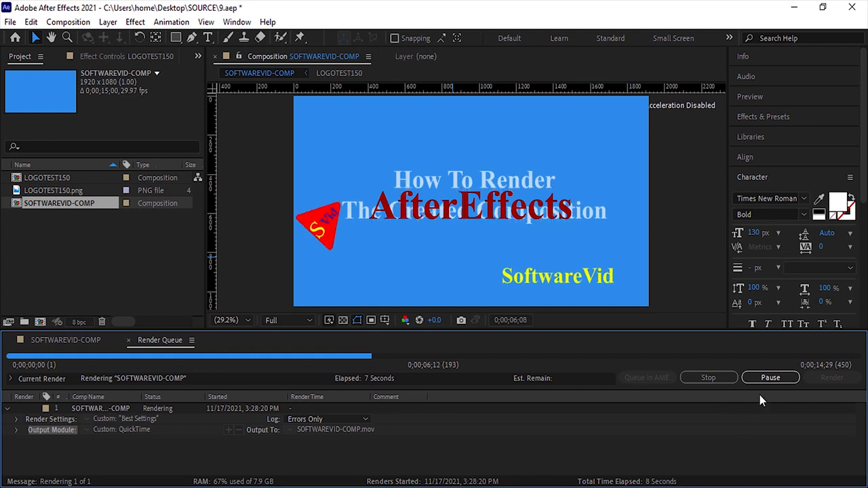
click(777, 378)
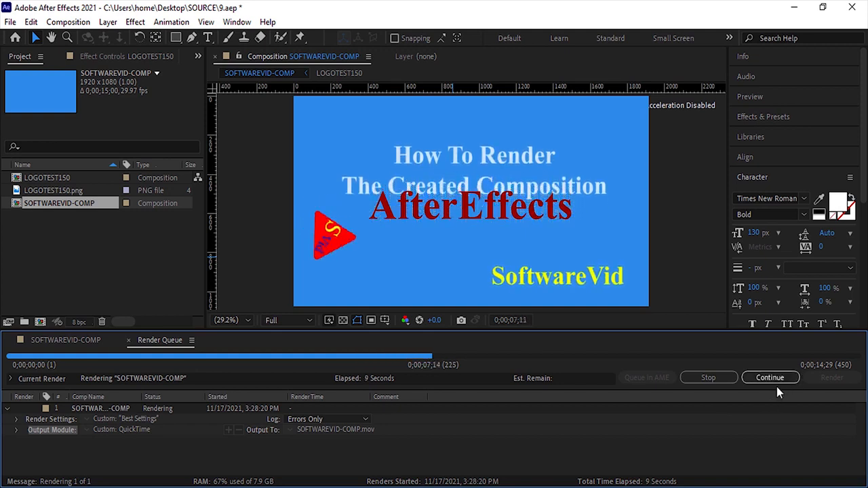
click(777, 382)
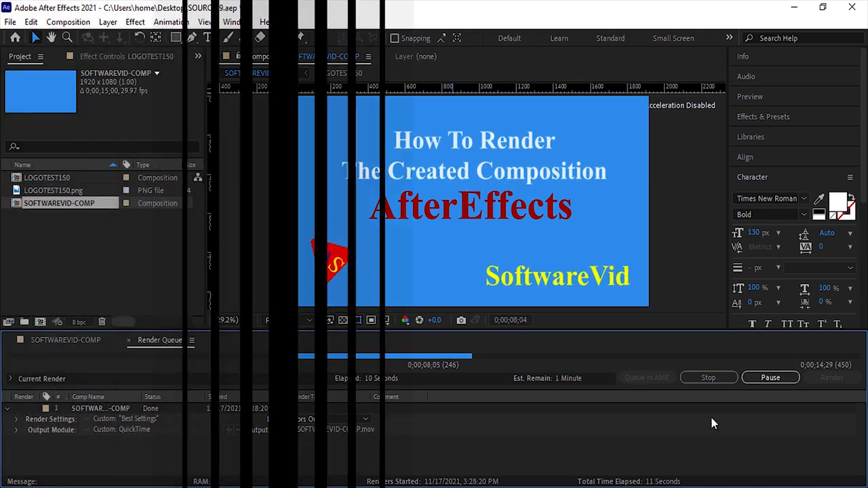